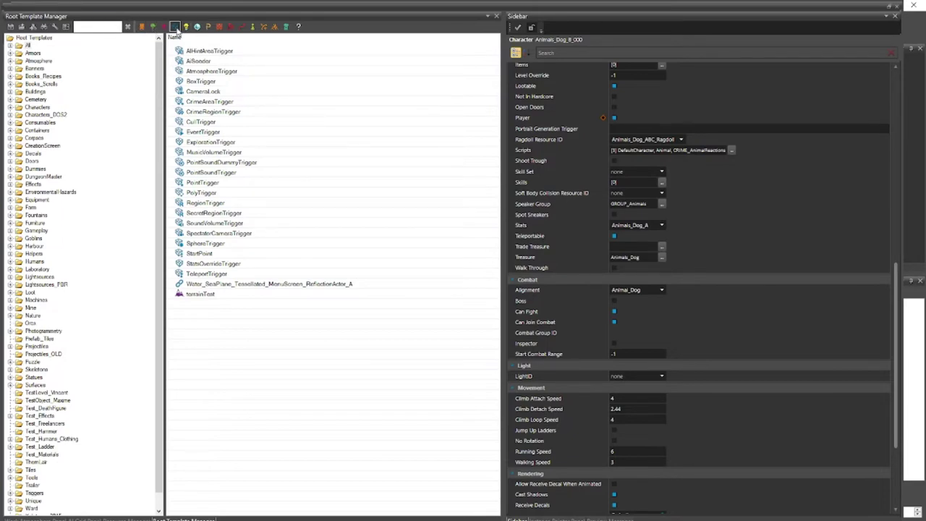
Step: Place a CameraLock trigger on the bare ridge above the cliff
click(205, 93)
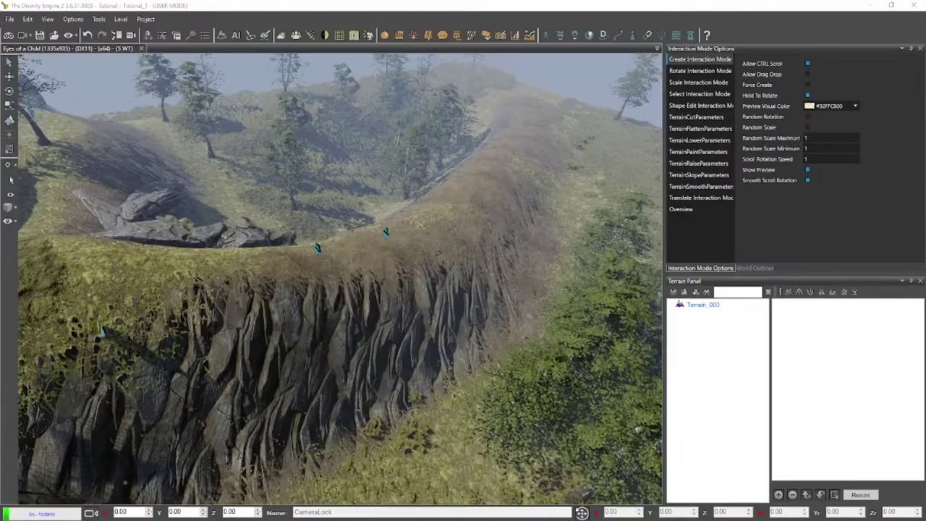
scroll(397, 234, up, 3)
scroll(315, 299, up, 2)
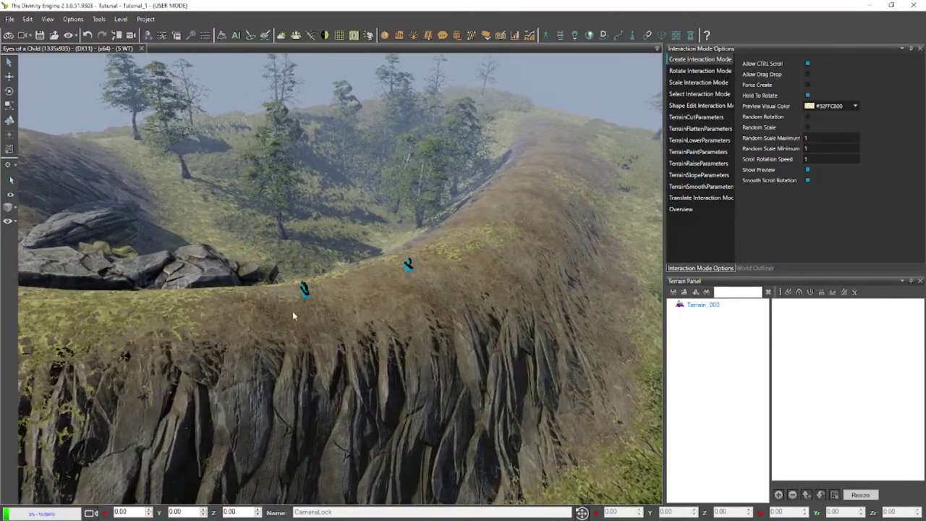
click(430, 303)
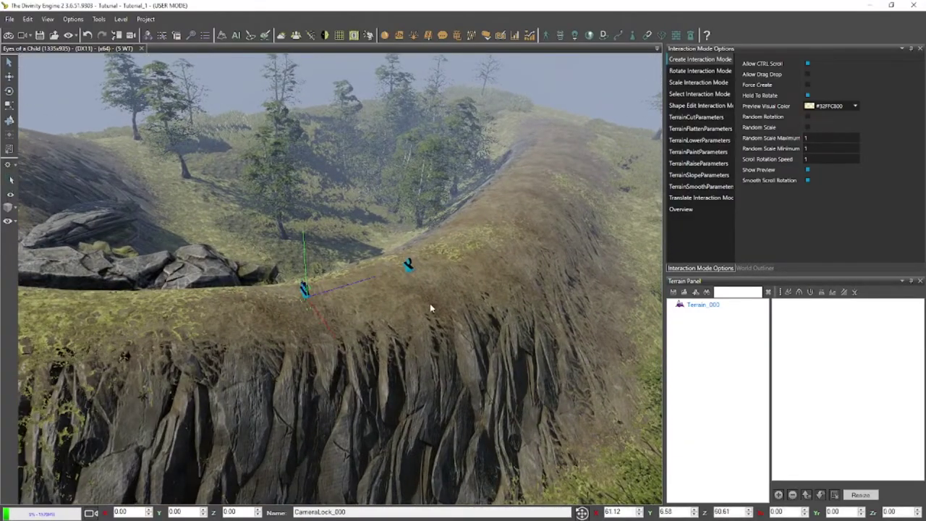
Step: Raise the CameraLock trigger to a height of about 17.48 and open its physics shape setting
middle_drag(430, 303, 410, 308)
scroll(408, 308, down, 3)
drag(244, 210, 222, 97)
scroll(354, 226, down, 3)
middle_drag(354, 226, 337, 229)
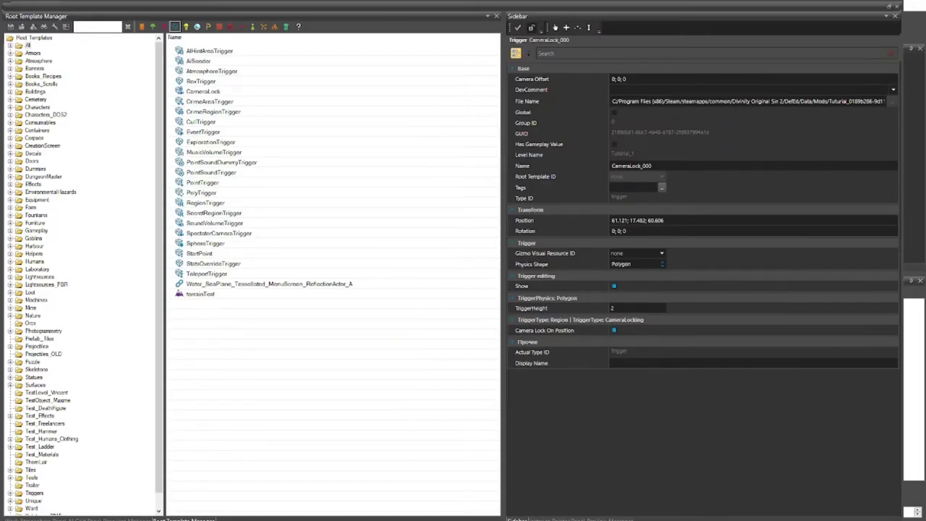
click(633, 230)
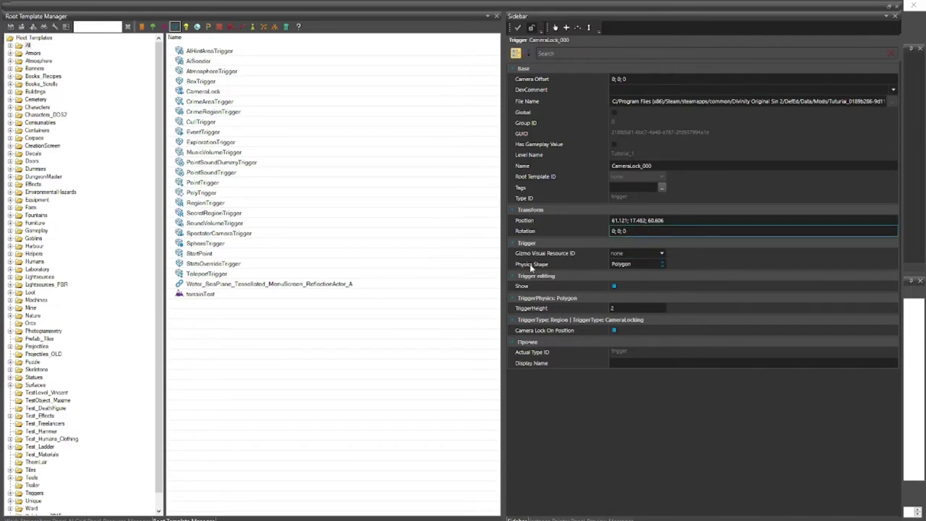
click(654, 266)
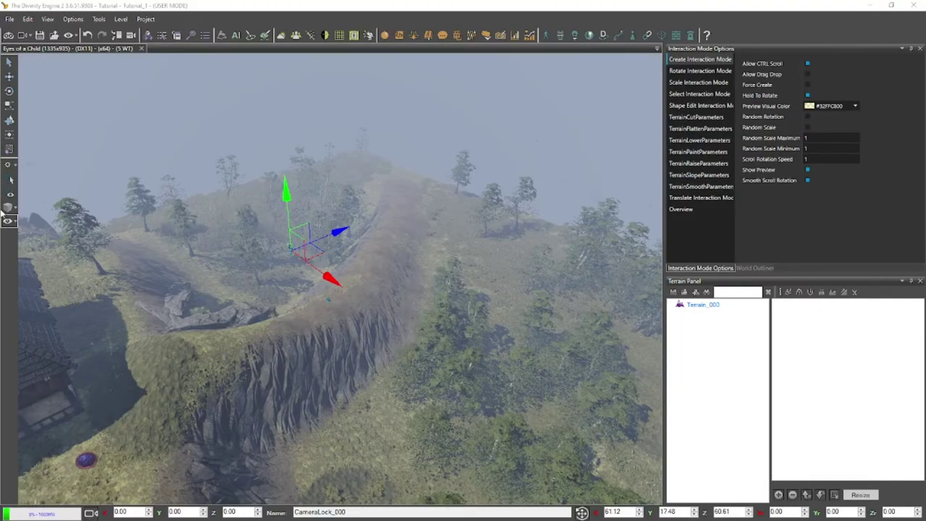
Step: Start editing the CameraLock trigger's shape bounds and pull one corner outward across the terrain
right_drag(423, 238, 258, 242)
key(w)
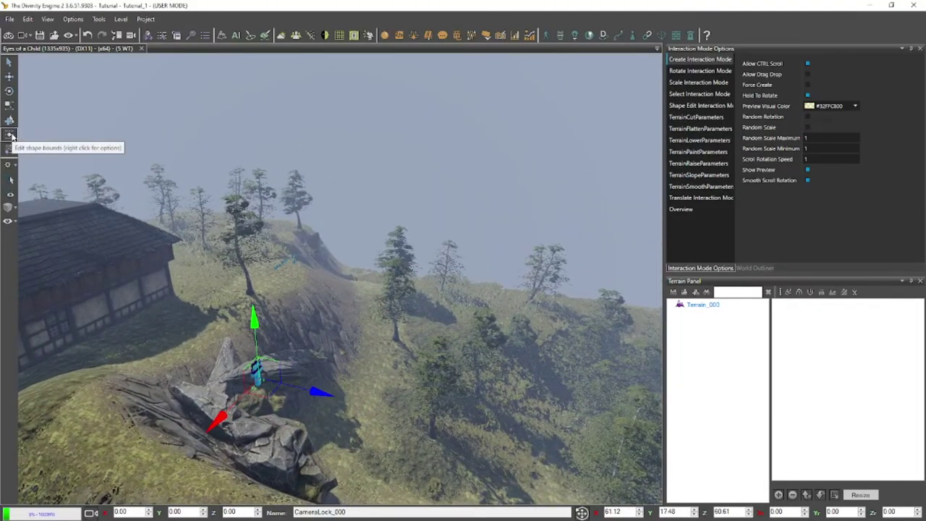
click(10, 136)
right_drag(384, 292, 250, 372)
click(259, 365)
key(s)
right_drag(298, 344, 325, 349)
drag(241, 324, 628, 273)
Step: Extend the selected corner to about X 91.12, Z 89.76 and lower the trigger's bottom to a height of about 8.93
key(s)
right_drag(628, 273, 364, 253)
drag(340, 250, 536, 287)
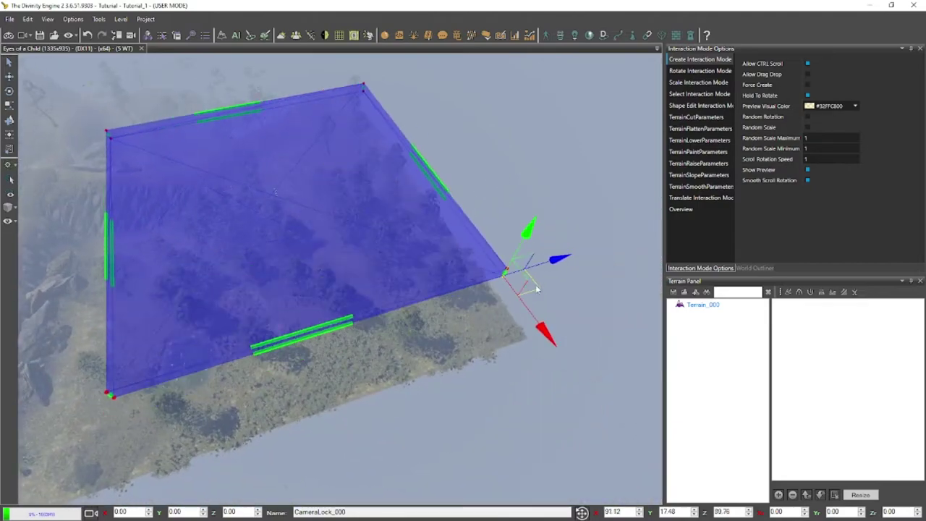
drag(531, 232, 523, 316)
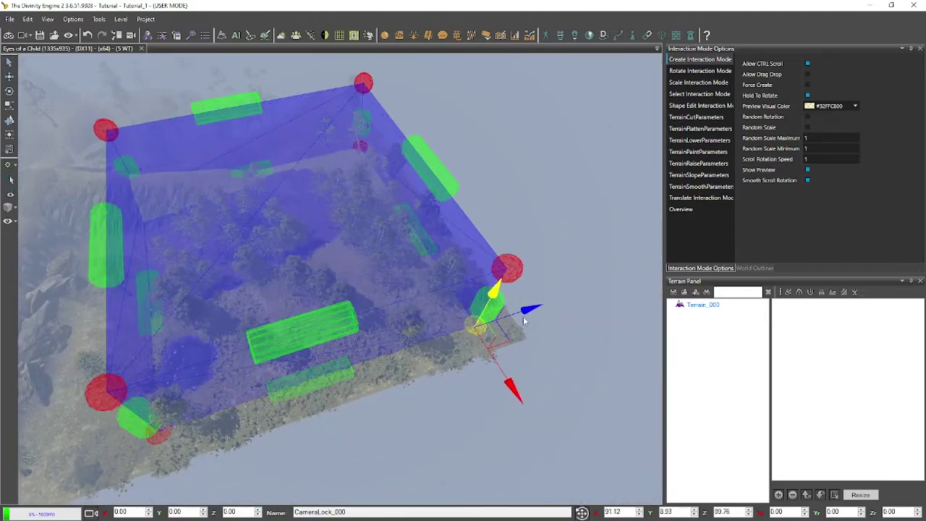
Step: Stretch further corners of the camera lock volume outward toward the terrain edges
key(a)
right_drag(234, 232, 262, 223)
click(321, 230)
right_drag(350, 228, 449, 250)
drag(437, 253, 285, 244)
right_drag(442, 250, 446, 250)
click(263, 318)
right_drag(370, 230, 362, 250)
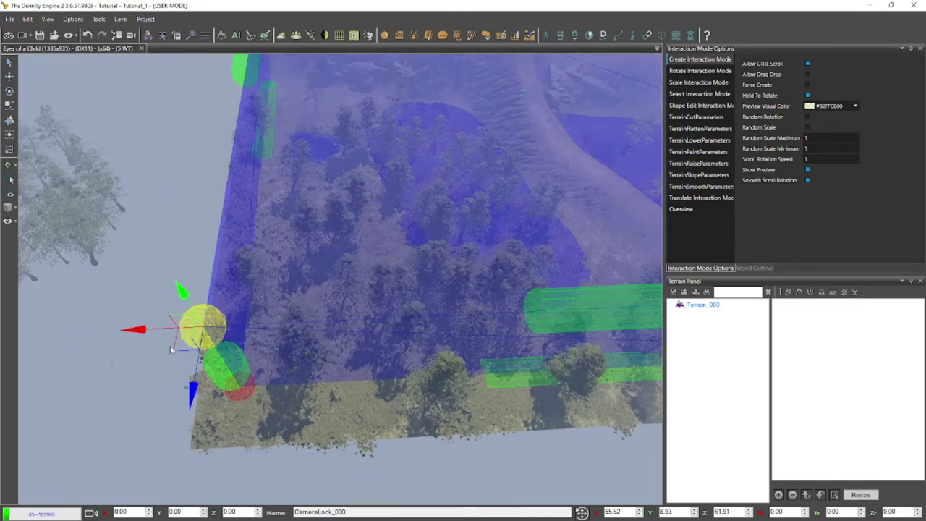
drag(189, 348, 120, 445)
Step: Pull the camera lock volume's overhanging corner in front of the house back inside the terrain edge
right_drag(113, 455, 279, 322)
right_drag(289, 435, 295, 443)
right_drag(447, 238, 293, 463)
click(278, 411)
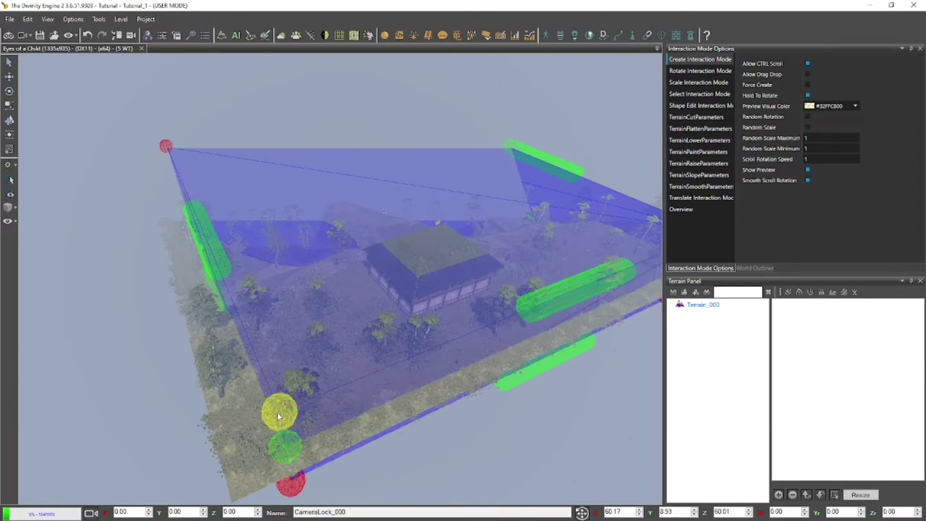
drag(259, 364, 239, 327)
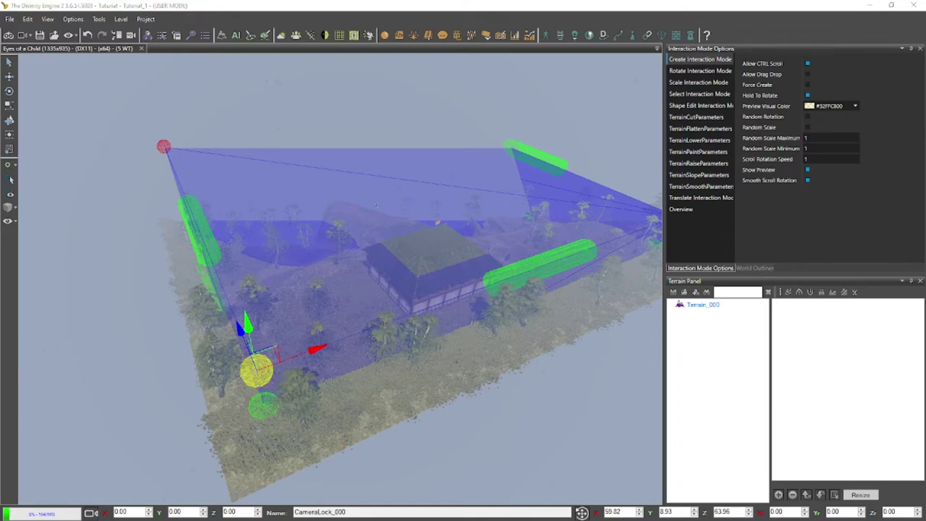
Step: Save the level with the reshaped camera lock trigger
right_drag(452, 233, 451, 211)
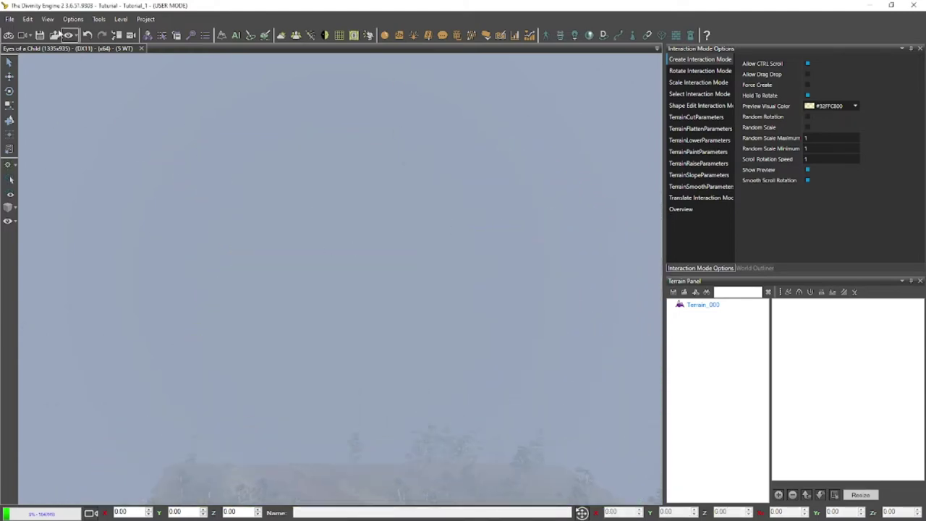
click(10, 19)
click(51, 100)
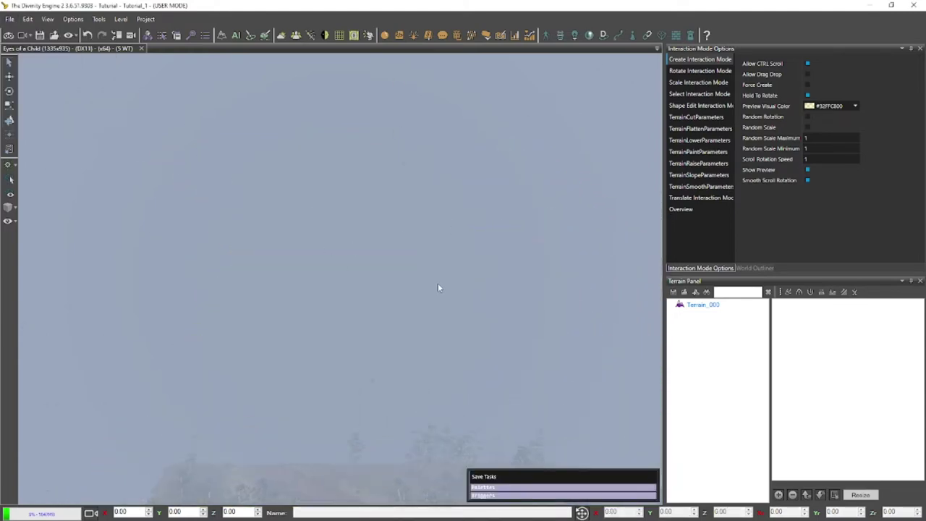
Step: Test the camera in game mode by walking the dog over the grassy hill beside the house, and return to editing
right_drag(454, 361, 453, 281)
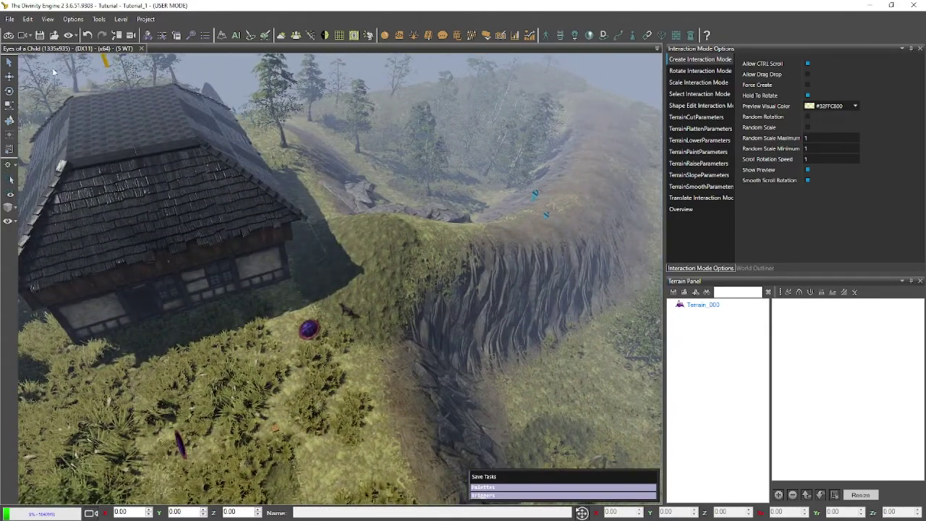
key(ctrl+g)
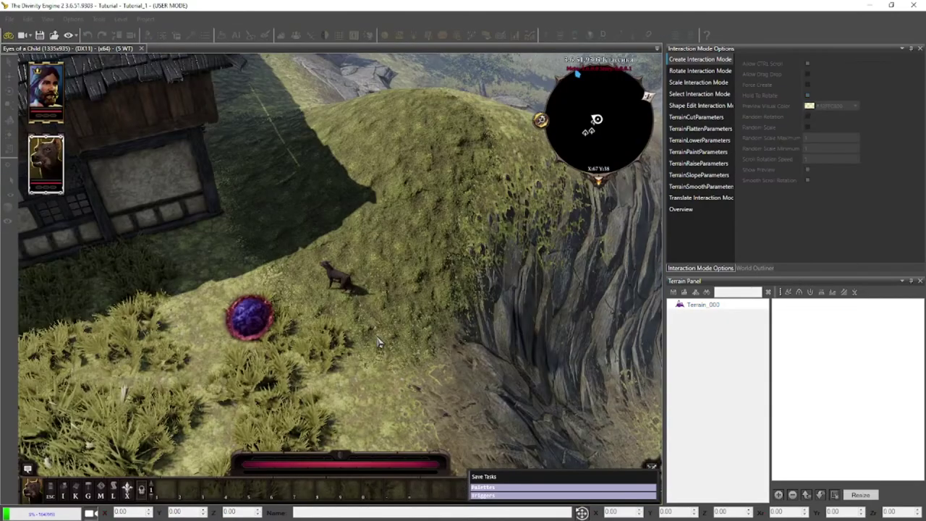
click(368, 200)
click(419, 211)
middle_drag(426, 243, 409, 270)
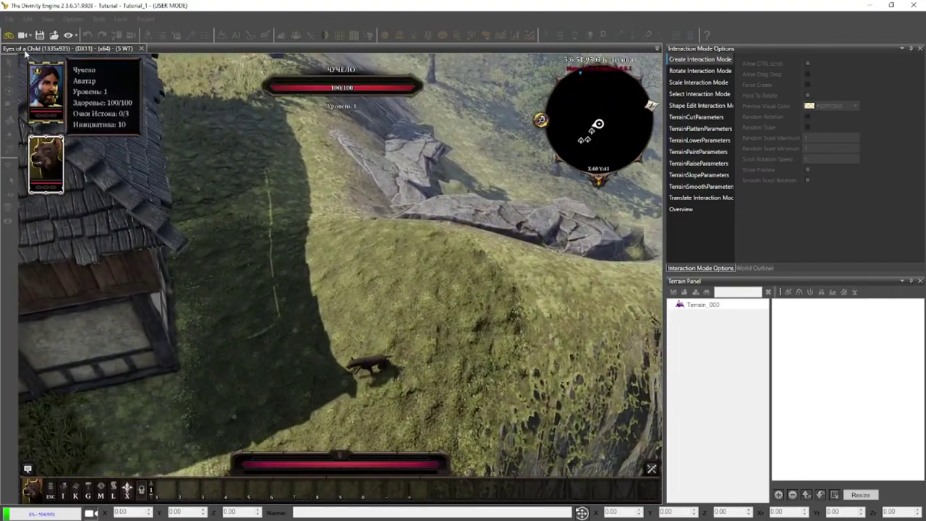
click(9, 36)
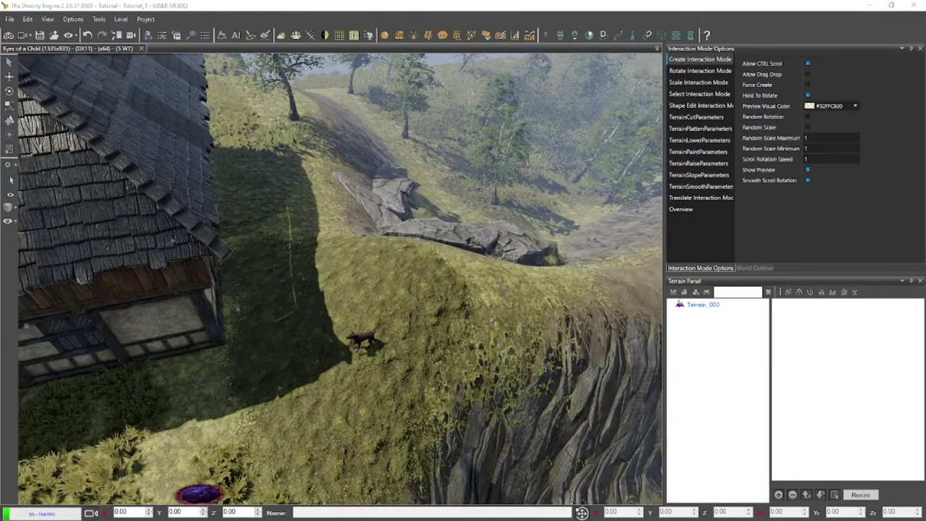
middle_drag(378, 276, 380, 277)
right_drag(380, 277, 326, 277)
scroll(380, 276, down, 5)
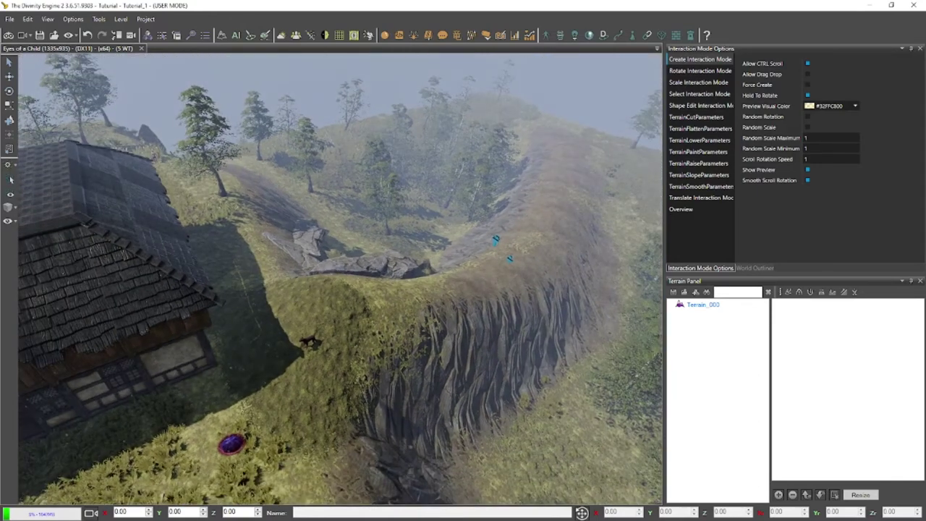
right_drag(352, 298, 330, 300)
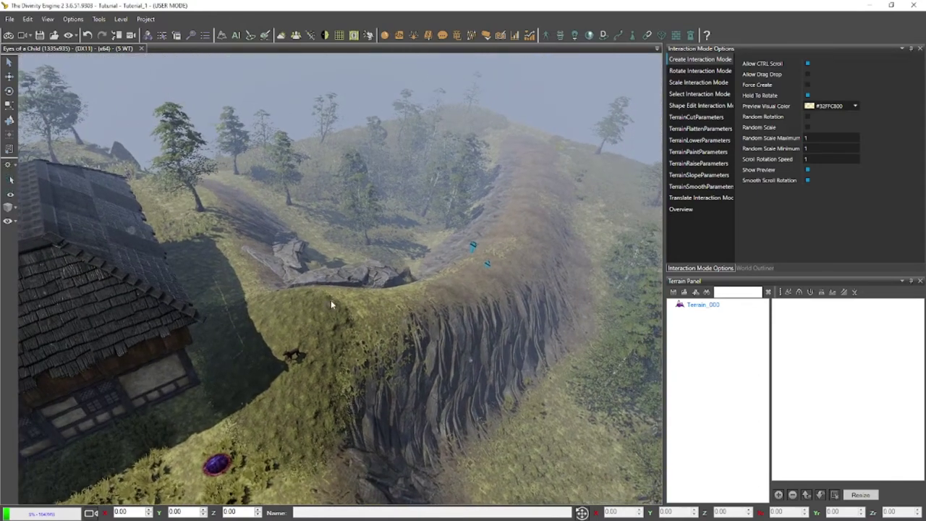